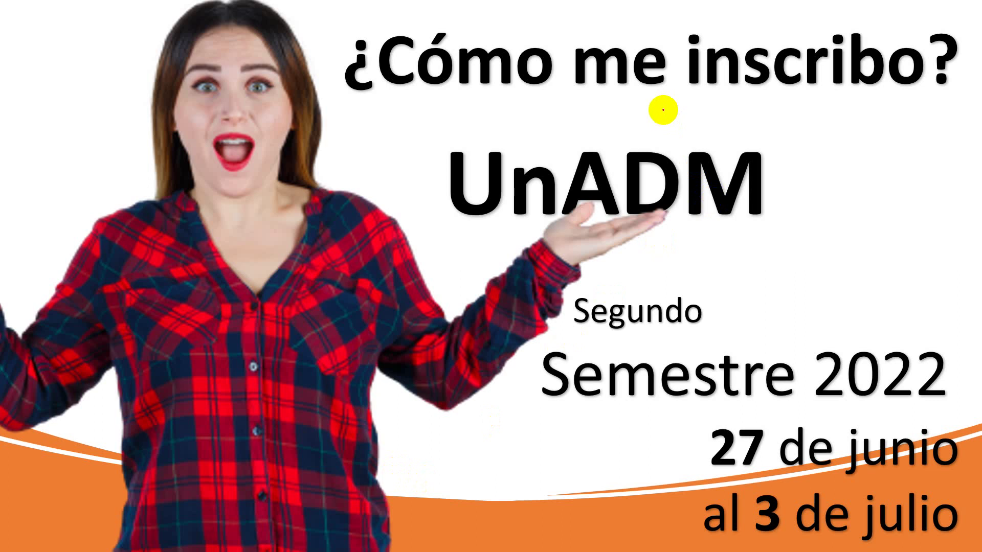
Highlight the ¿Cómo me inscribo? question, the 2022 semester and the 27 de junio start date.
{"action": "left_click_drag", "start_coordinate": [970, 115], "coordinate": [713, 117]}
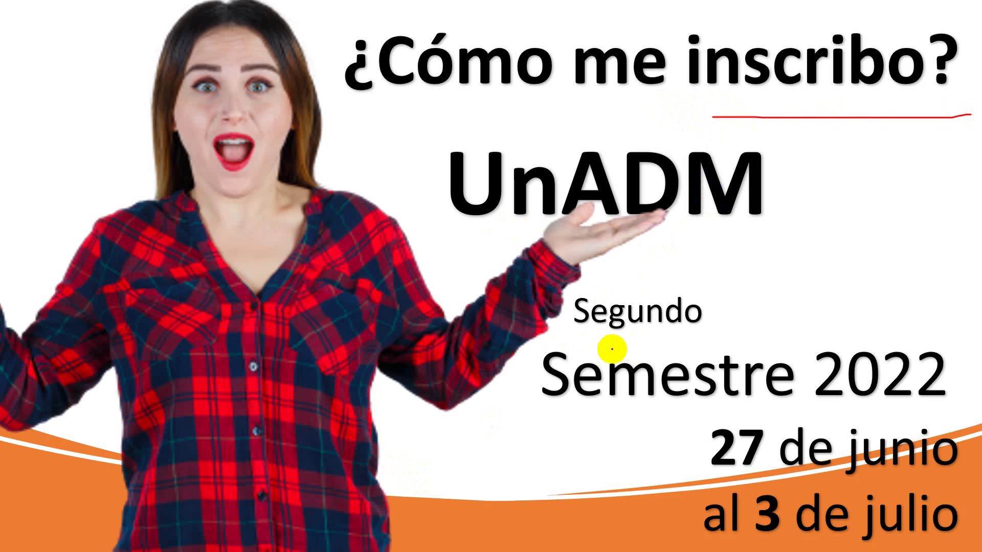
{"action": "left_click_drag", "start_coordinate": [817, 393], "coordinate": [833, 394]}
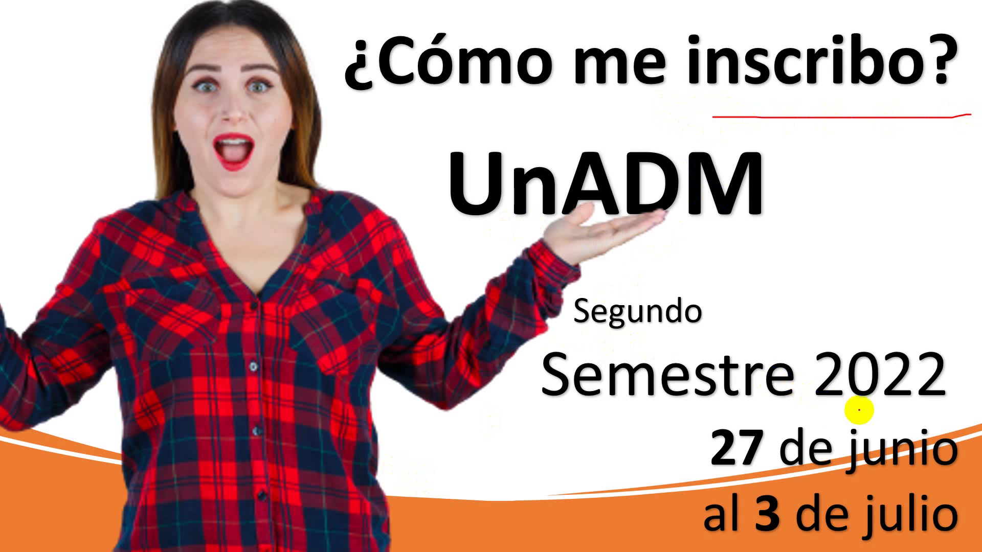
{"action": "left_click_drag", "start_coordinate": [700, 475], "coordinate": [695, 475]}
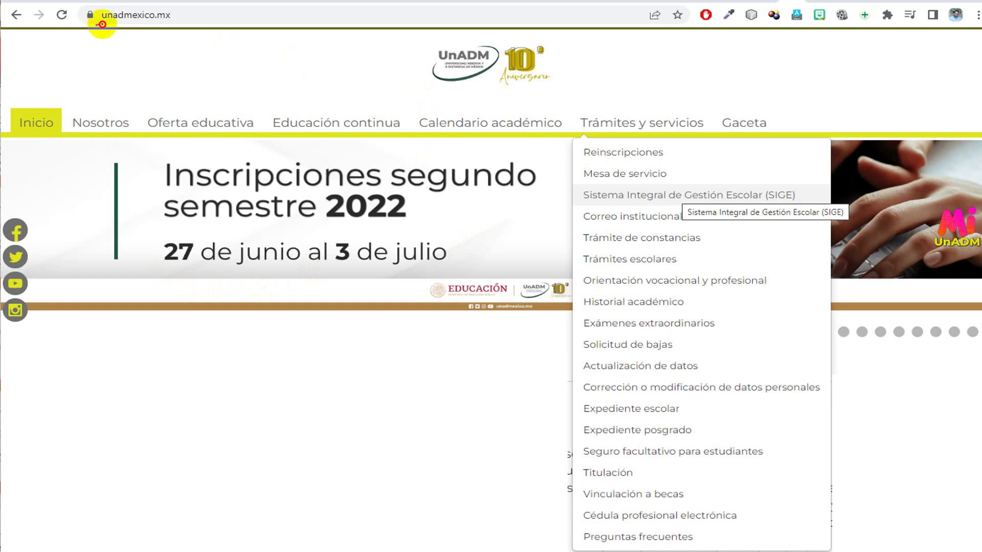
Point out the unadmexico.mx address, the Trámites y servicios section and its SIGE entry.
{"action": "left_click_drag", "start_coordinate": [89, 23], "coordinate": [171, 17]}
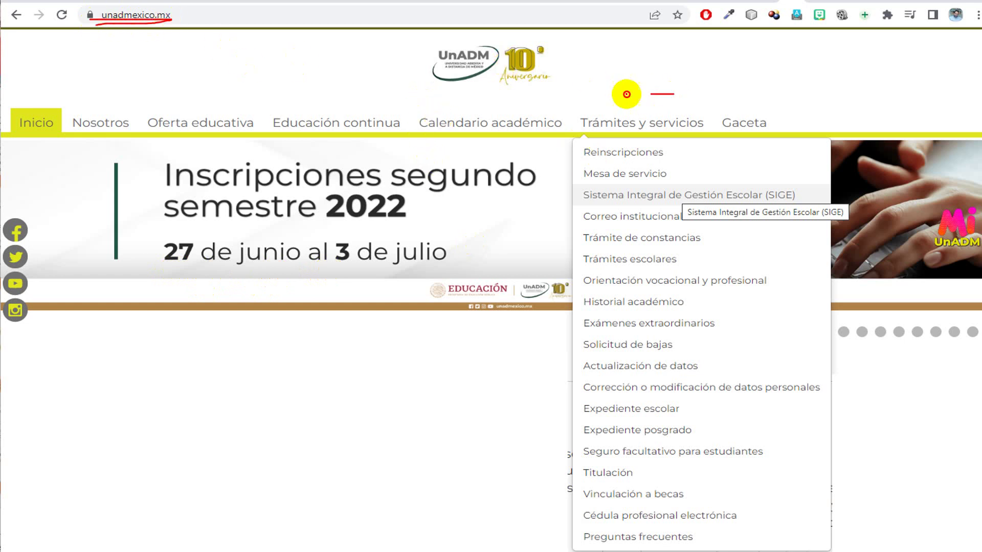
{"action": "left_click_drag", "start_coordinate": [674, 93], "coordinate": [675, 115]}
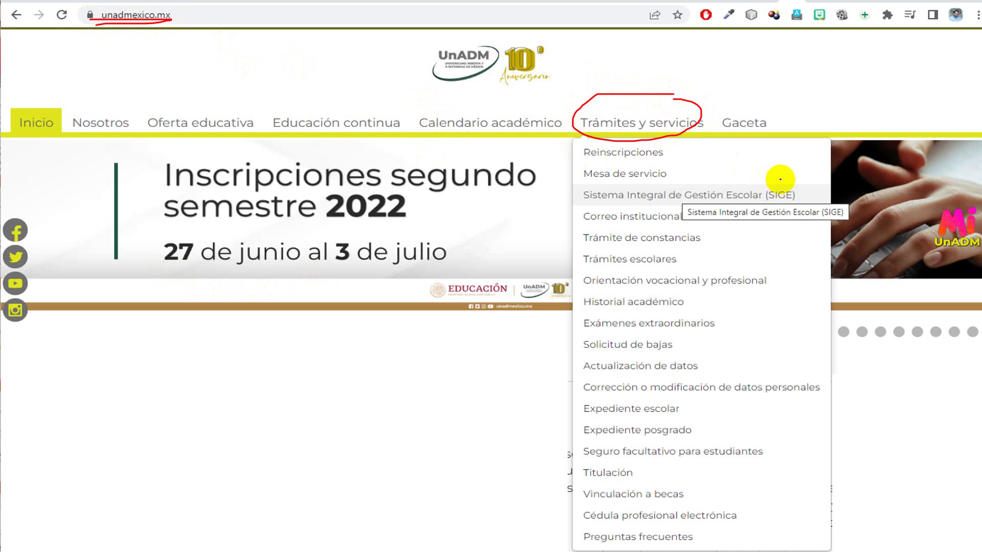
{"action": "left_click_drag", "start_coordinate": [798, 164], "coordinate": [763, 188]}
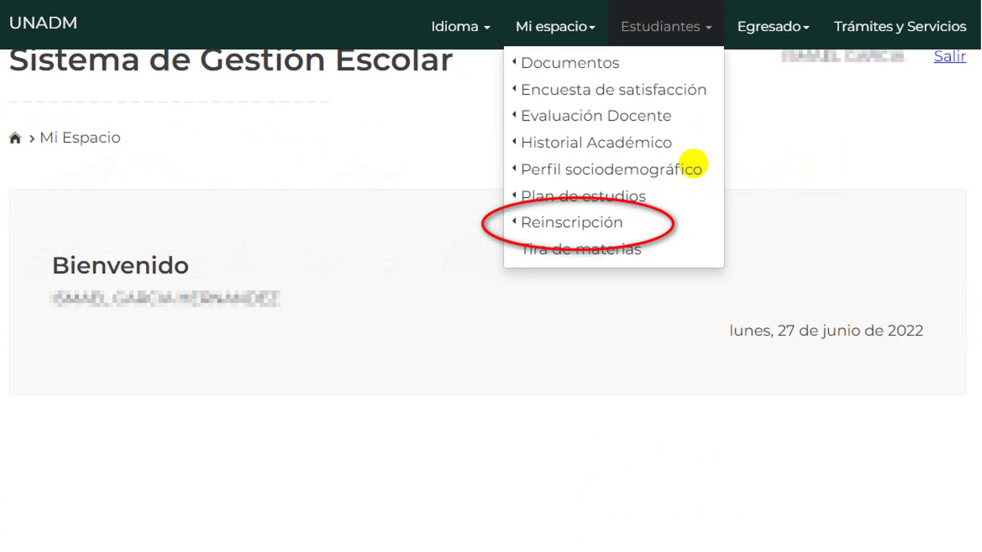
Point out the Estudiantes section and its Reinscripción option in SIGE.
{"action": "mouse_move", "coordinate": [679, 13]}
{"action": "left_mouse_down"}
{"action": "mouse_move", "coordinate": [613, 25]}
{"action": "mouse_move", "coordinate": [697, 7]}
{"action": "left_mouse_up"}
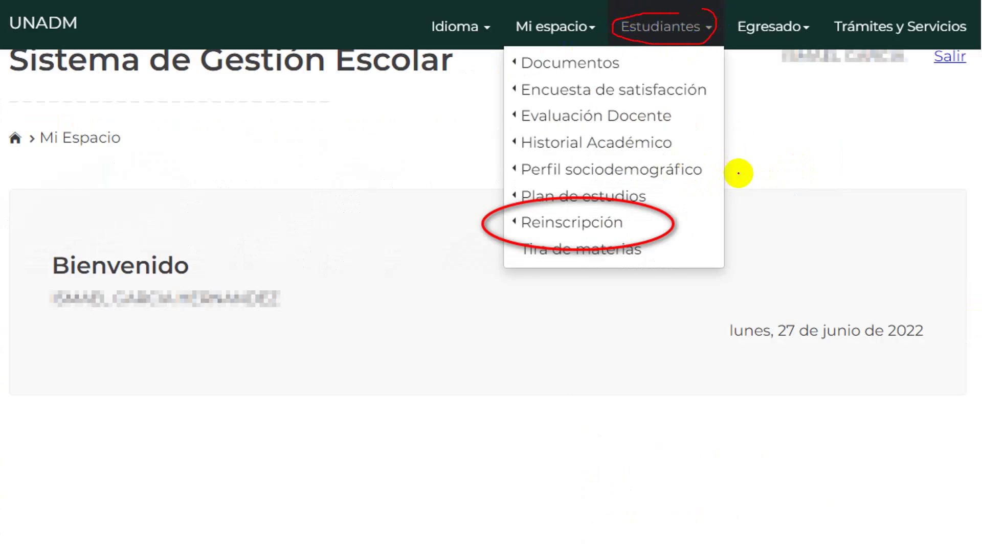
{"action": "mouse_move", "coordinate": [770, 190]}
{"action": "left_mouse_down"}
{"action": "mouse_move", "coordinate": [677, 210]}
{"action": "mouse_move", "coordinate": [685, 228]}
{"action": "left_mouse_up"}
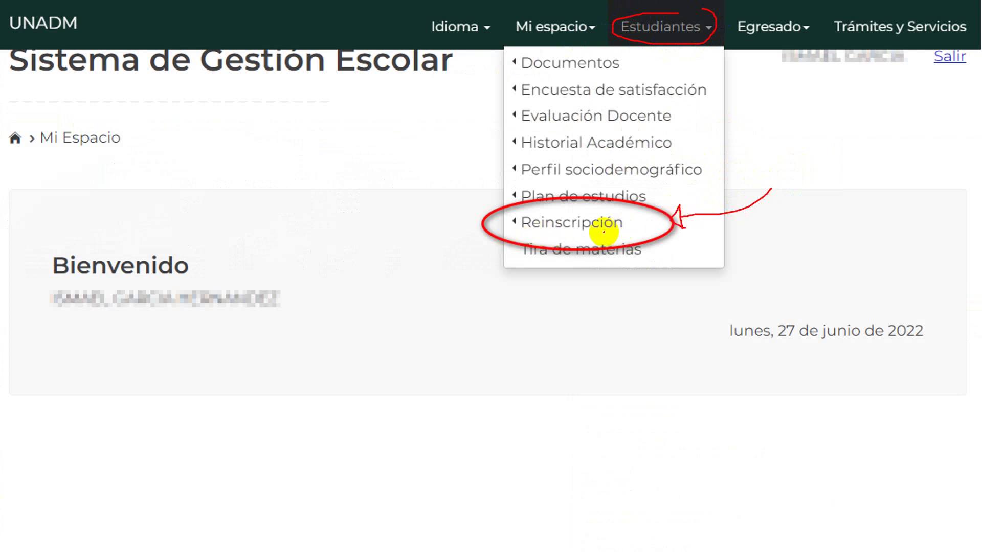
{"action": "mouse_move", "coordinate": [518, 245]}
{"action": "left_mouse_down"}
{"action": "mouse_move", "coordinate": [522, 233]}
{"action": "mouse_move", "coordinate": [395, 219]}
{"action": "mouse_move", "coordinate": [467, 218]}
{"action": "mouse_move", "coordinate": [359, 218]}
{"action": "mouse_move", "coordinate": [423, 219]}
{"action": "mouse_move", "coordinate": [401, 214]}
{"action": "left_mouse_up"}
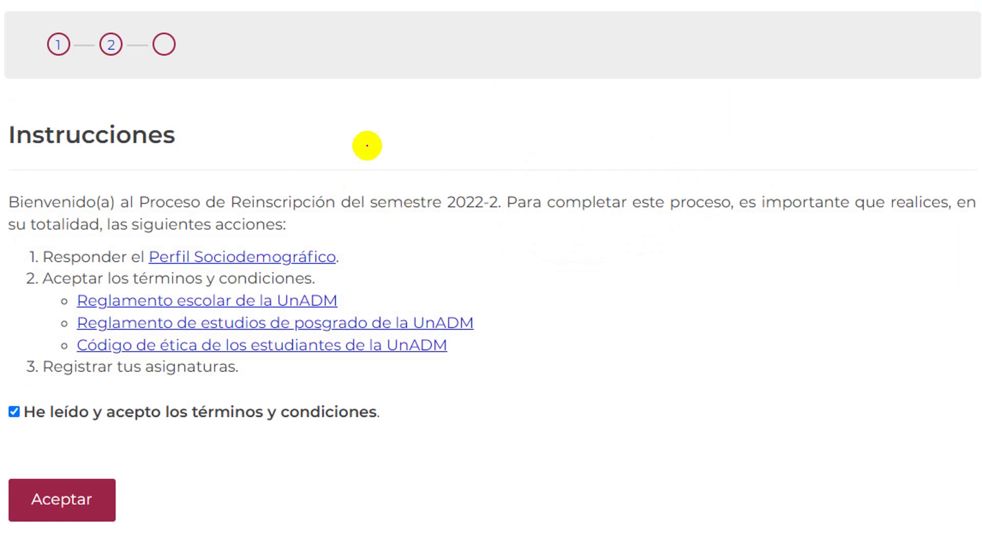
Mark the Instrucciones heading, the semestre wording and step 1, Perfil Sociodemográfico.
{"action": "left_click_drag", "start_coordinate": [212, 143], "coordinate": [254, 126]}
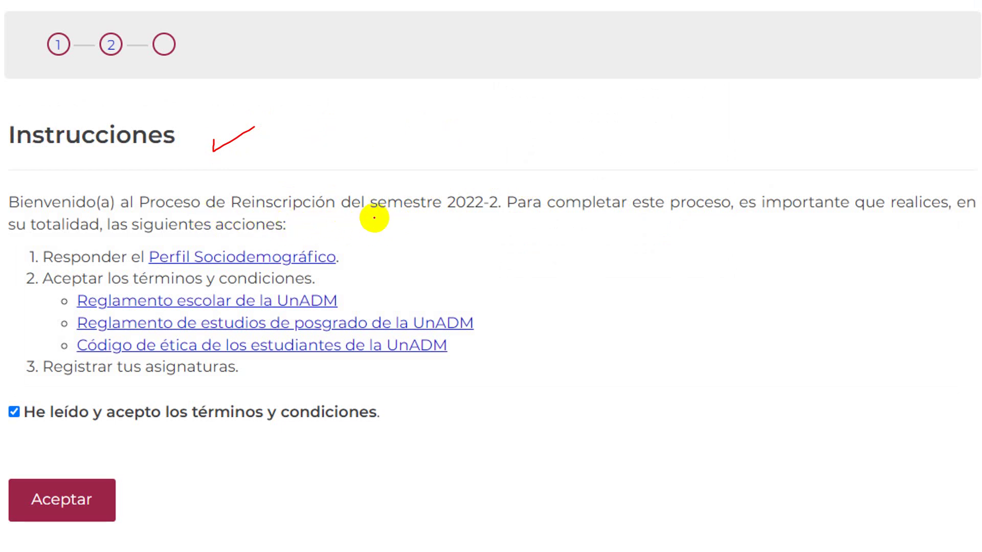
{"action": "left_click_drag", "start_coordinate": [369, 218], "coordinate": [450, 218]}
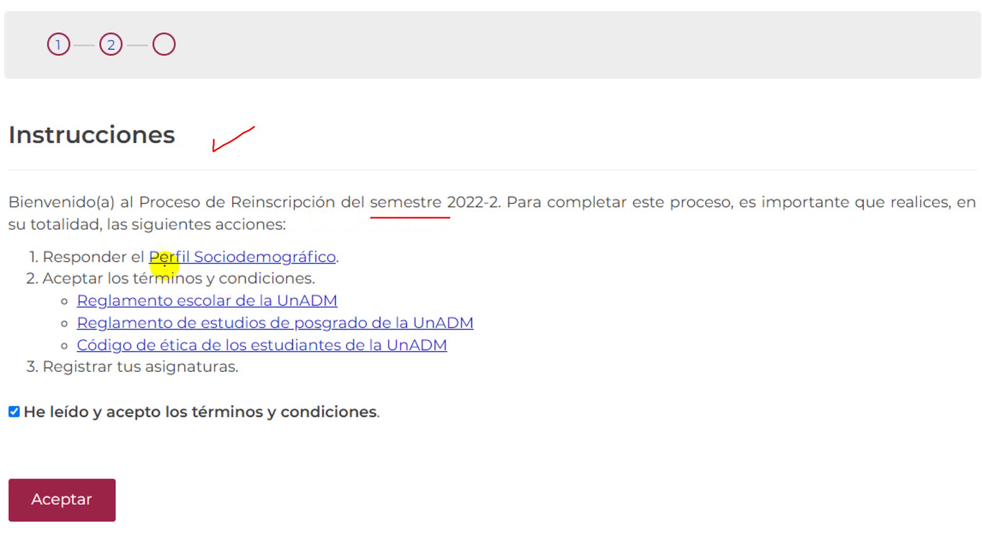
{"action": "left_click_drag", "start_coordinate": [27, 265], "coordinate": [35, 264]}
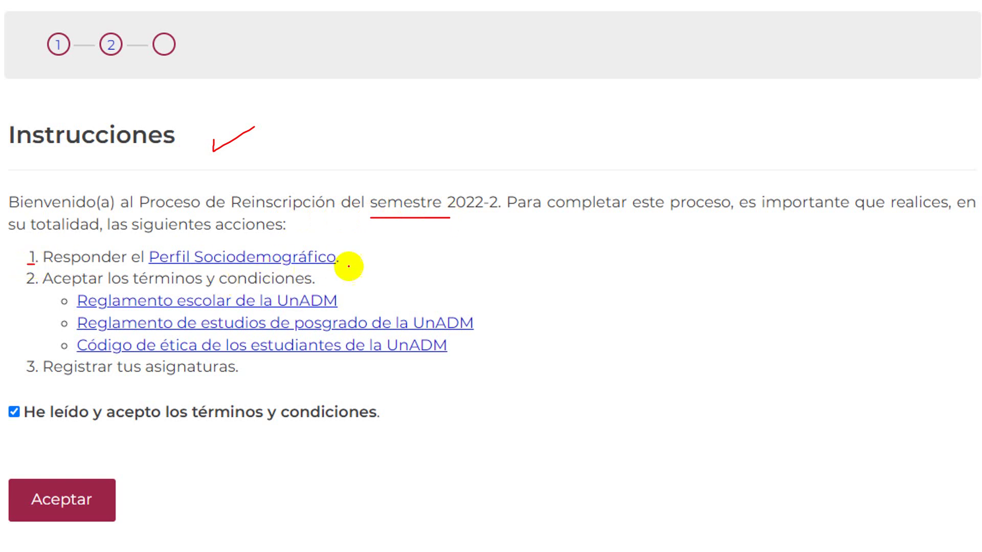
{"action": "left_click_drag", "start_coordinate": [353, 262], "coordinate": [369, 254]}
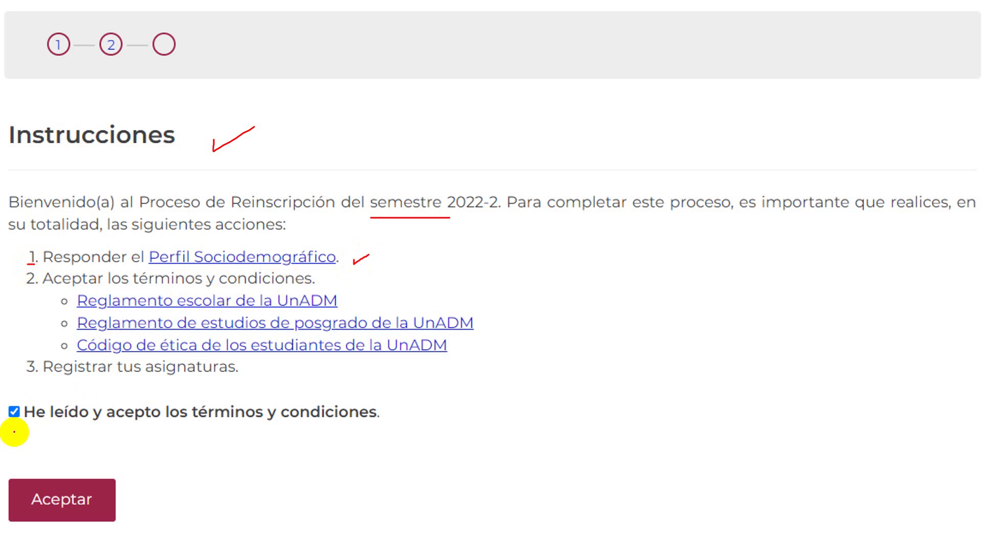
Mark the terms acceptance, the school and postgraduate regulations, the code of ethics, and the profile step.
{"action": "left_click_drag", "start_coordinate": [6, 425], "coordinate": [39, 426]}
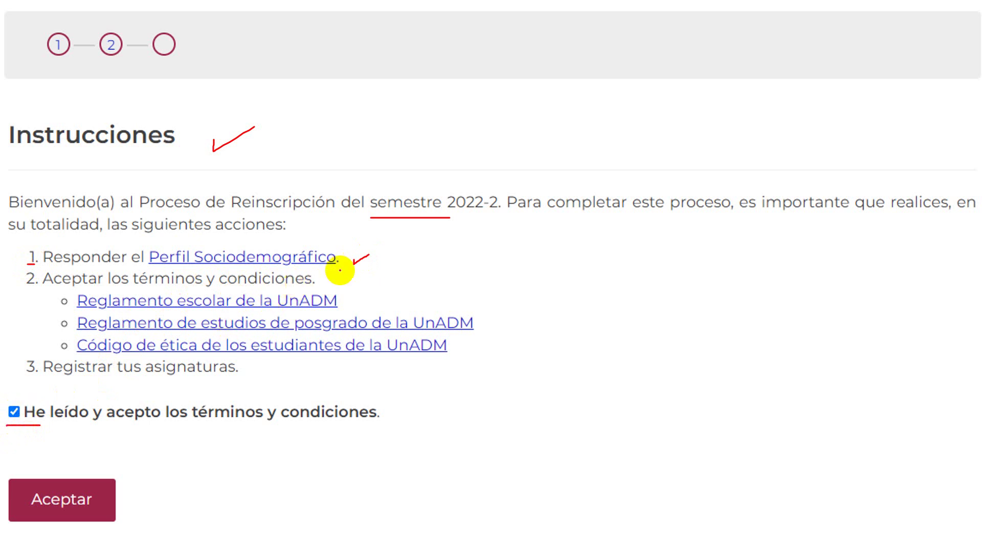
{"action": "left_click_drag", "start_coordinate": [346, 302], "coordinate": [368, 295]}
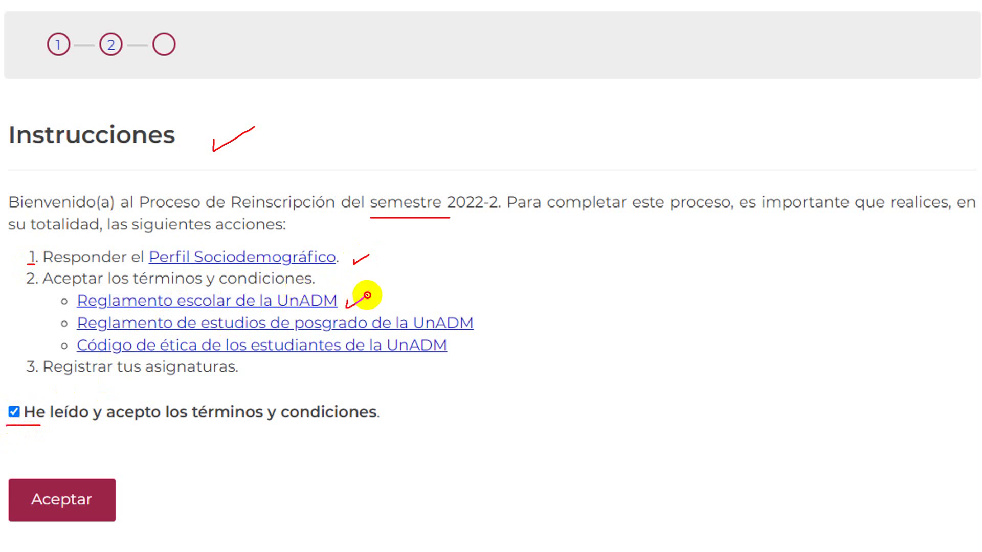
{"action": "left_click_drag", "start_coordinate": [482, 322], "coordinate": [490, 316]}
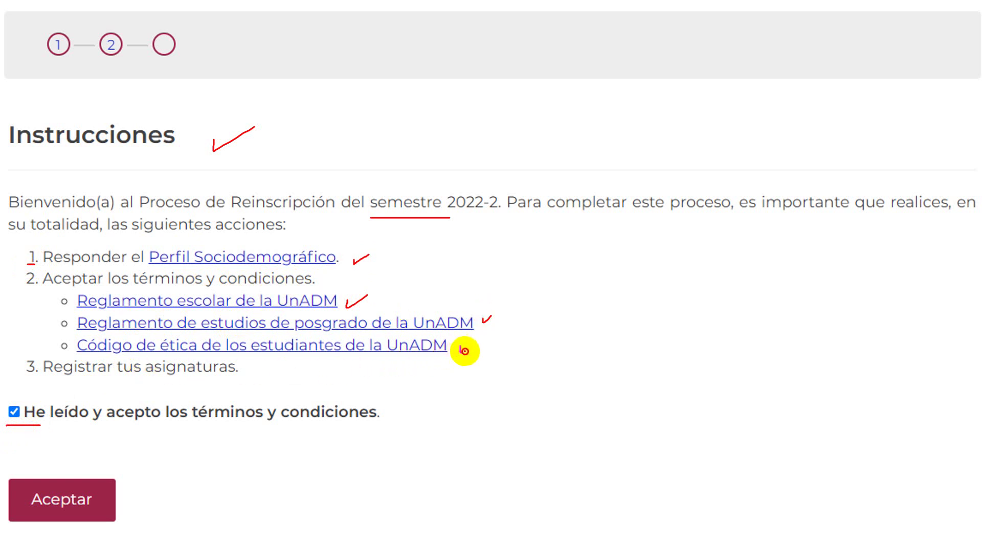
{"action": "left_click_drag", "start_coordinate": [460, 351], "coordinate": [477, 342]}
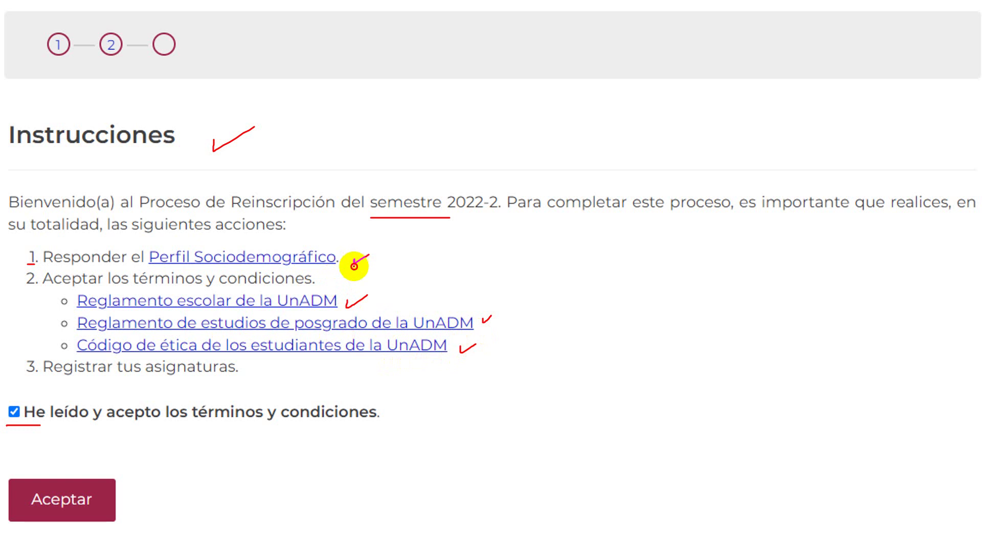
{"action": "left_click_drag", "start_coordinate": [354, 266], "coordinate": [383, 251]}
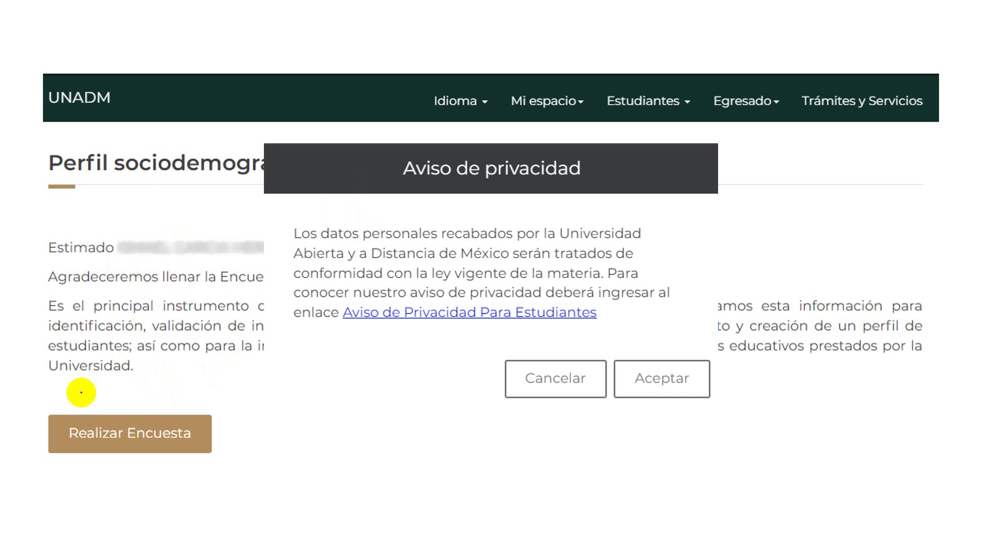
Accept the Aviso de privacidad to open the Perfil sociodemográfico 2022-2 questionnaire.
{"action": "mouse_move", "coordinate": [133, 407]}
{"action": "left_mouse_down"}
{"action": "mouse_move", "coordinate": [108, 459]}
{"action": "mouse_move", "coordinate": [105, 419]}
{"action": "left_mouse_up"}
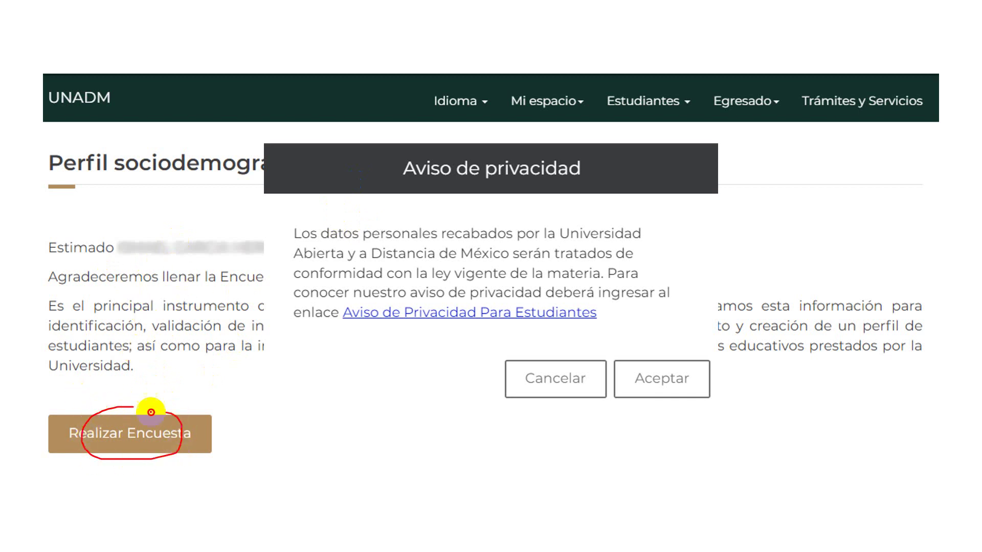
{"action": "mouse_move", "coordinate": [747, 175]}
{"action": "left_mouse_down"}
{"action": "mouse_move", "coordinate": [649, 201]}
{"action": "mouse_move", "coordinate": [659, 207]}
{"action": "left_mouse_up"}
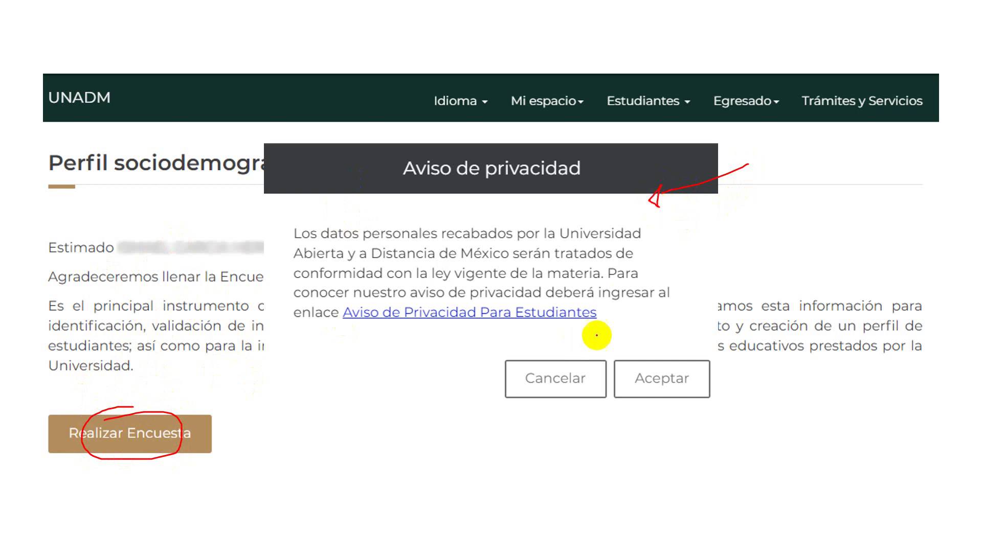
{"action": "mouse_move", "coordinate": [660, 365]}
{"action": "left_mouse_down"}
{"action": "mouse_move", "coordinate": [705, 387]}
{"action": "mouse_move", "coordinate": [644, 361]}
{"action": "left_mouse_up"}
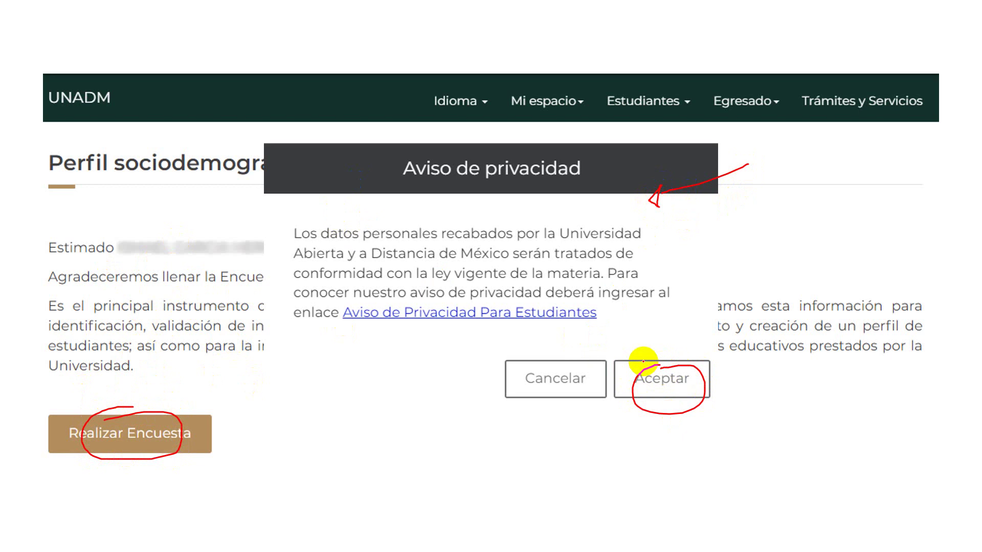
{"action": "left_click", "coordinate": [643, 362]}
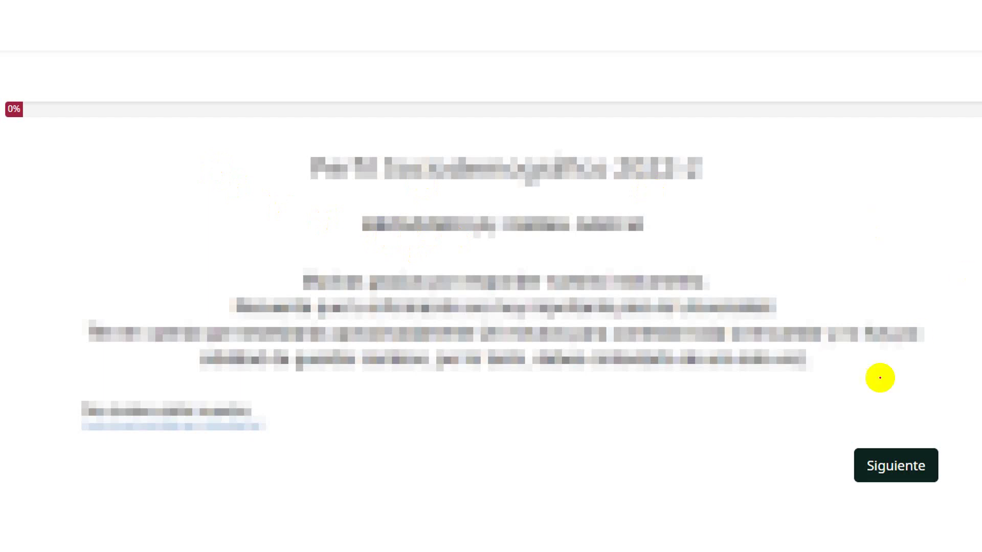
Mark the Siguiente option to continue through the survey pages.
{"action": "mouse_move", "coordinate": [876, 421]}
{"action": "left_mouse_down"}
{"action": "mouse_move", "coordinate": [906, 502]}
{"action": "mouse_move", "coordinate": [909, 423]}
{"action": "mouse_move", "coordinate": [866, 436]}
{"action": "left_mouse_up"}
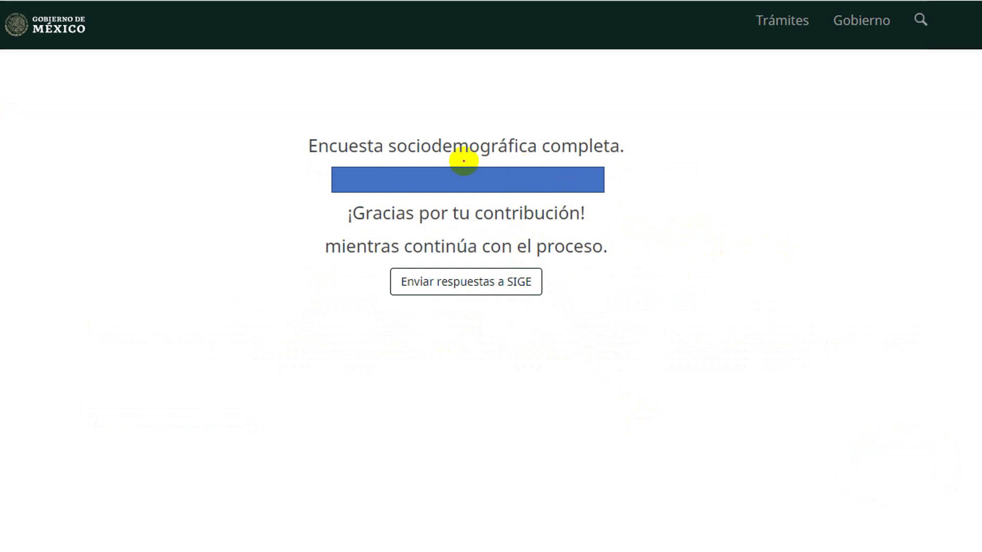
Send the completed survey answers to SIGE from the Encuesta sociodemográfica completa page.
{"action": "left_click_drag", "start_coordinate": [386, 158], "coordinate": [619, 158]}
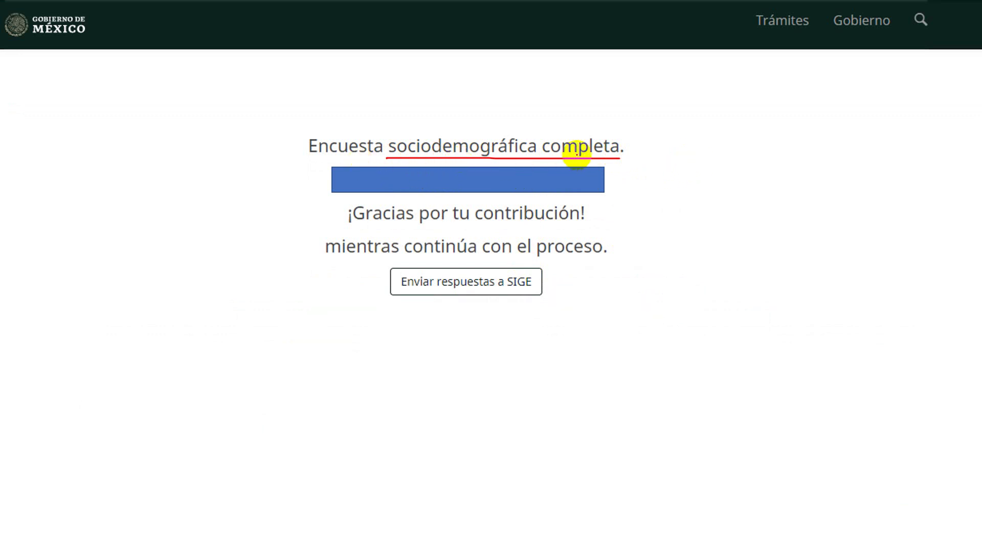
{"action": "left_click_drag", "start_coordinate": [689, 168], "coordinate": [611, 185]}
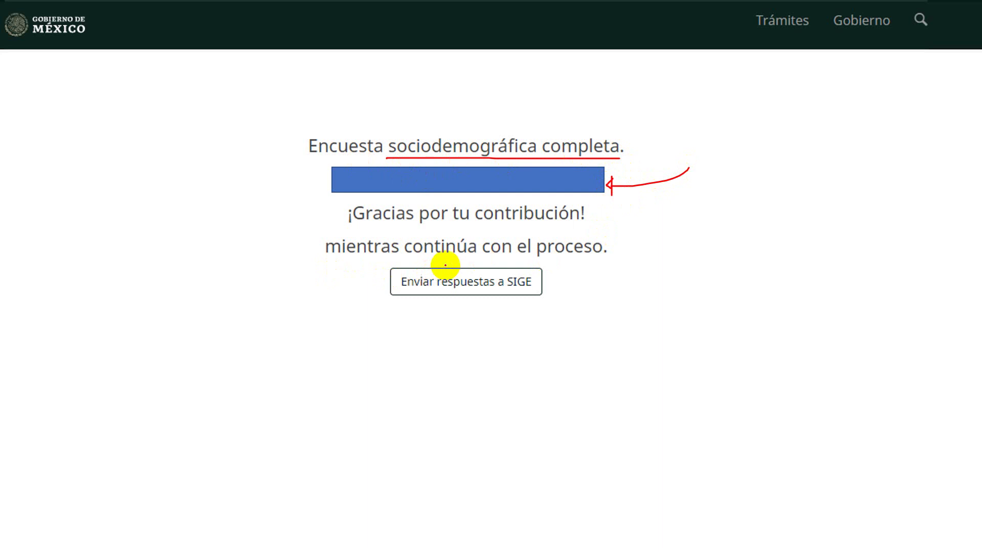
{"action": "mouse_move", "coordinate": [446, 265]}
{"action": "left_mouse_down"}
{"action": "mouse_move", "coordinate": [388, 265]}
{"action": "mouse_move", "coordinate": [449, 316]}
{"action": "mouse_move", "coordinate": [566, 276]}
{"action": "mouse_move", "coordinate": [415, 265]}
{"action": "left_mouse_up"}
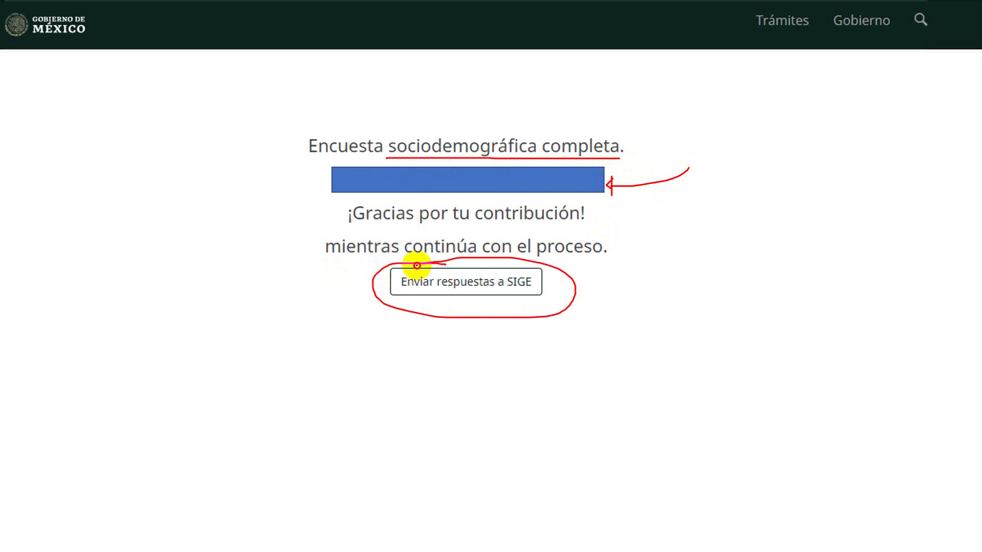
{"action": "left_click_drag", "start_coordinate": [551, 276], "coordinate": [658, 249]}
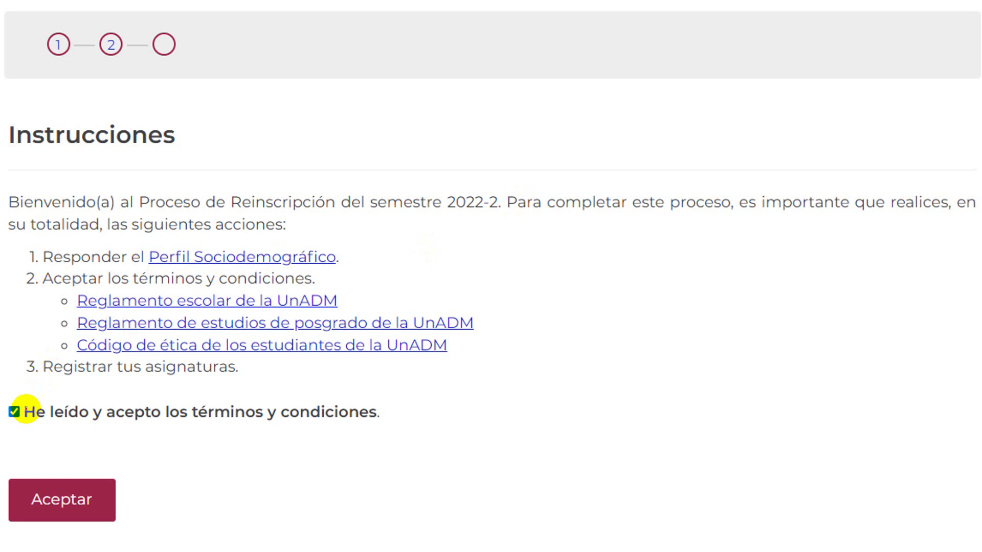
Highlight the accepted terms statement and the Aceptar confirmation for the instructions step.
{"action": "left_click_drag", "start_coordinate": [25, 410], "coordinate": [44, 404]}
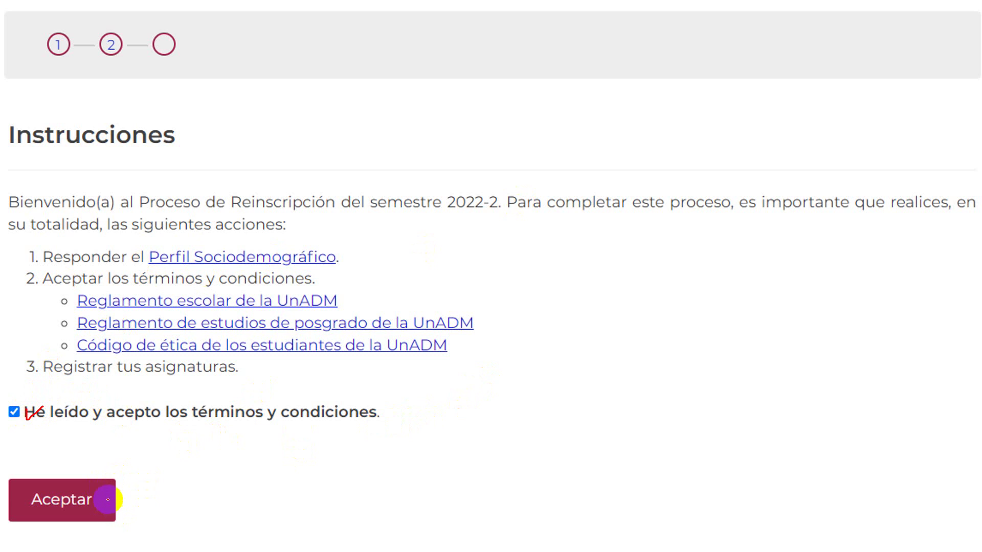
{"action": "left_click_drag", "start_coordinate": [105, 497], "coordinate": [126, 481]}
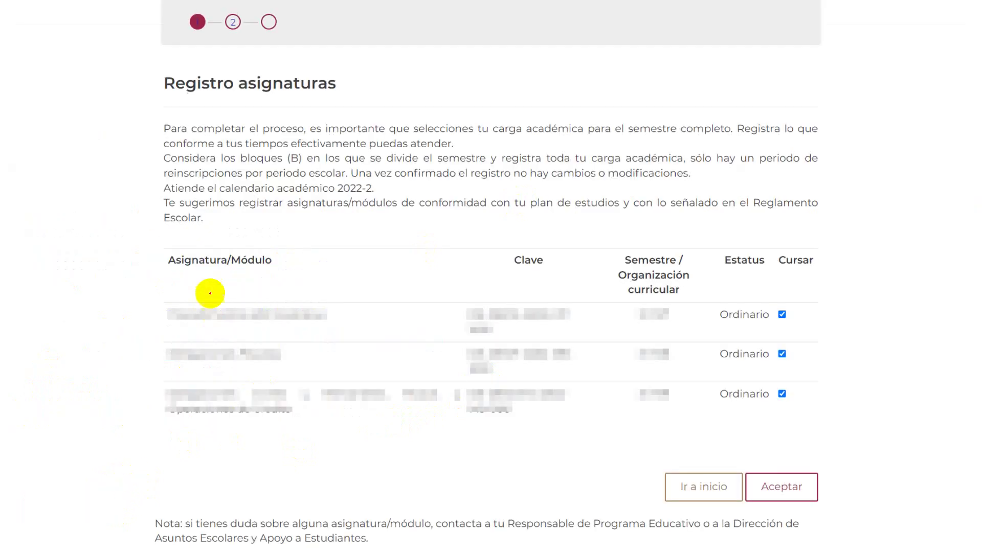
{"action": "left_click_drag", "start_coordinate": [151, 95], "coordinate": [372, 95]}
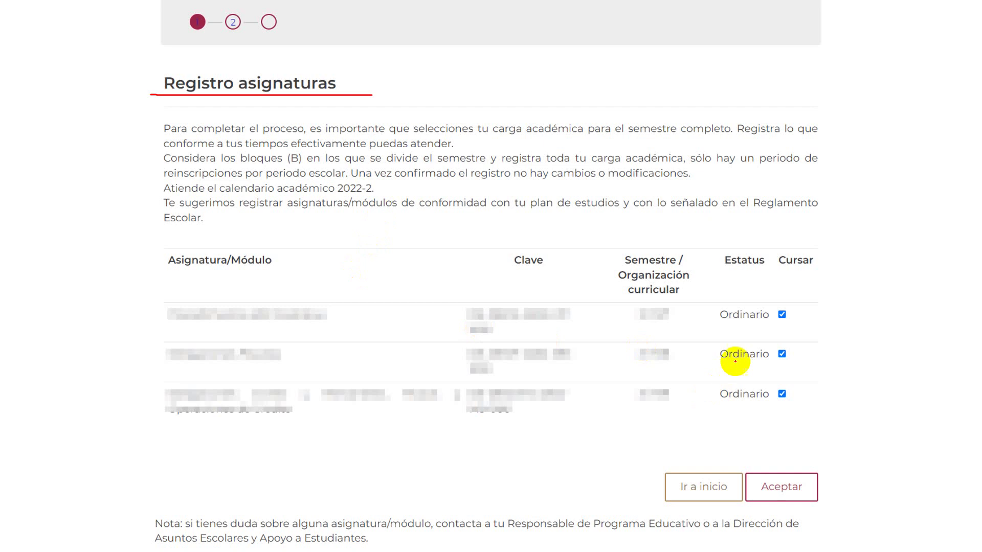
Point out the three subjects ticked Cursar and their name, Clave and Semestre columns.
{"action": "left_click_drag", "start_coordinate": [790, 329], "coordinate": [771, 328]}
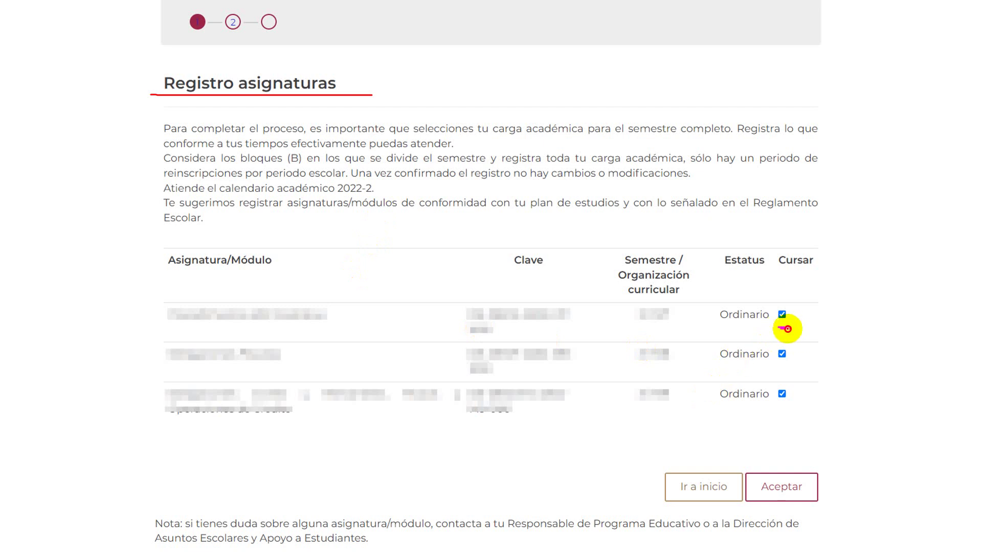
{"action": "left_click_drag", "start_coordinate": [791, 364], "coordinate": [778, 367]}
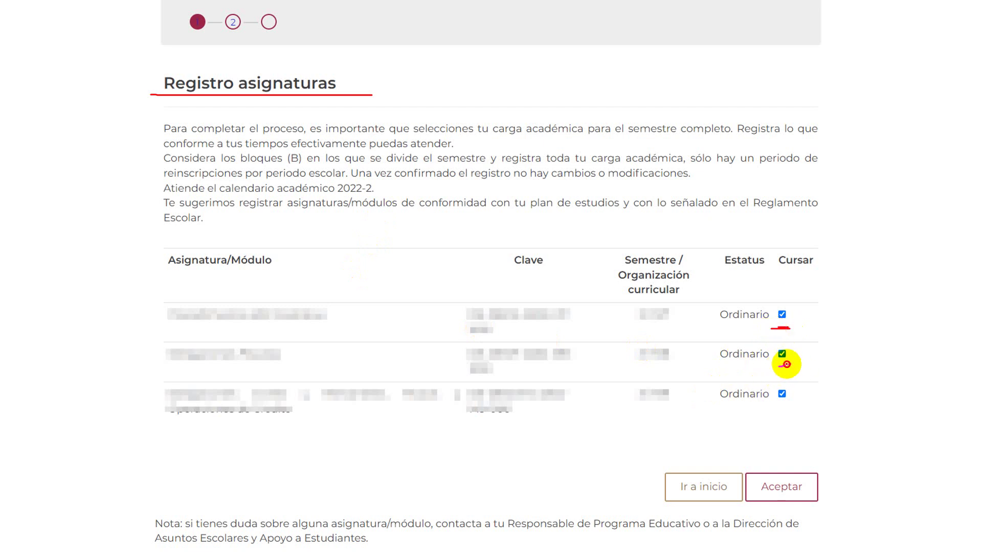
{"action": "left_click_drag", "start_coordinate": [773, 407], "coordinate": [792, 406]}
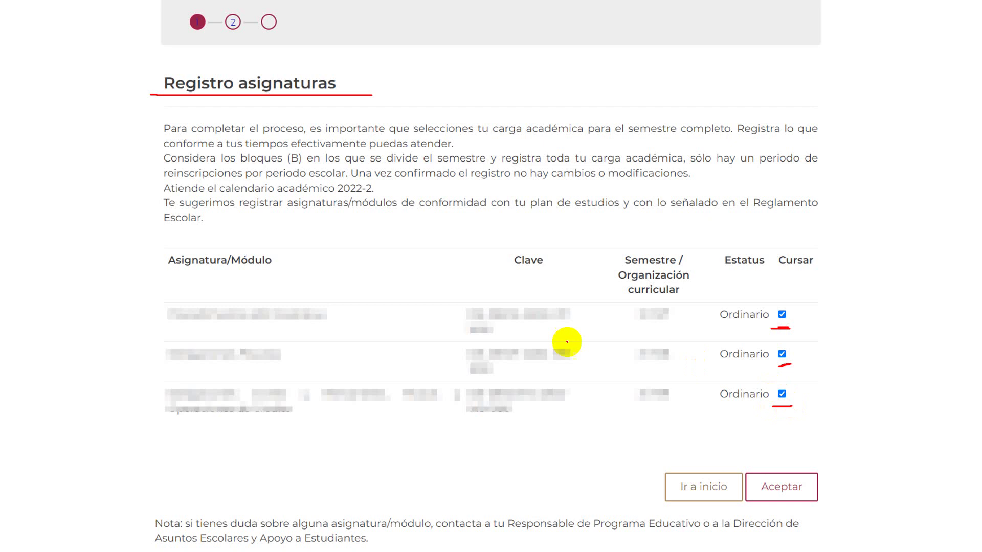
{"action": "left_click_drag", "start_coordinate": [287, 294], "coordinate": [326, 270]}
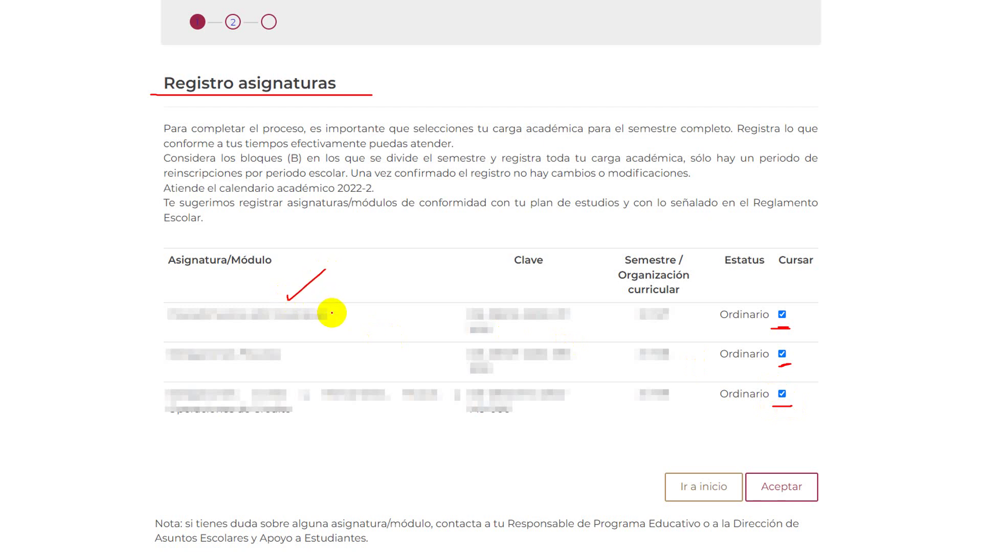
{"action": "left_click_drag", "start_coordinate": [577, 305], "coordinate": [601, 285]}
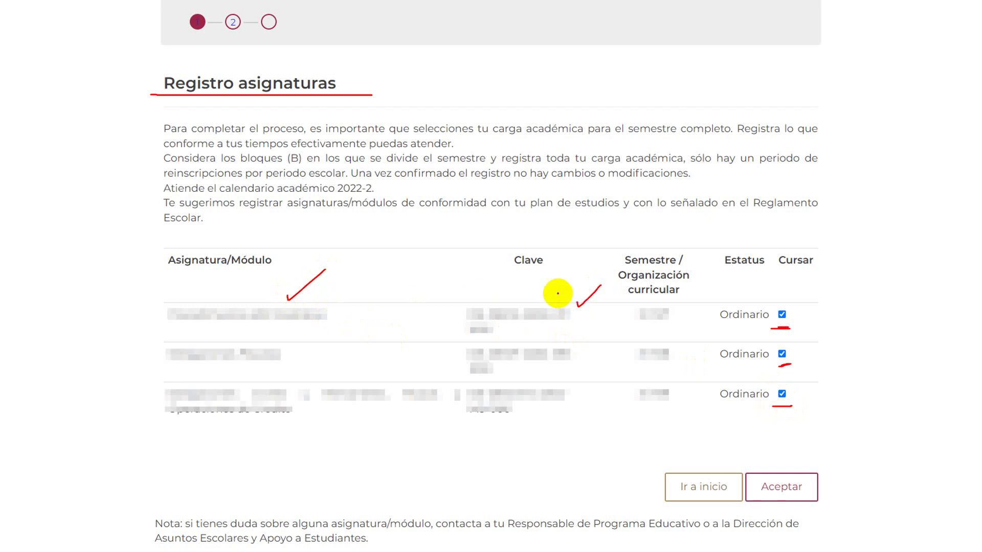
{"action": "left_click_drag", "start_coordinate": [509, 278], "coordinate": [564, 279]}
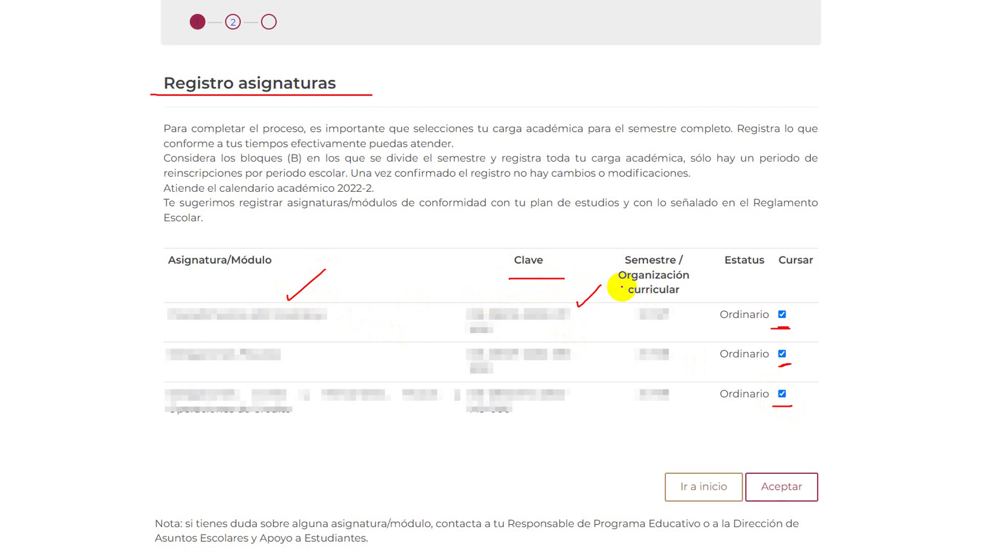
{"action": "mouse_move", "coordinate": [625, 297]}
{"action": "left_mouse_down"}
{"action": "mouse_move", "coordinate": [672, 297]}
{"action": "mouse_move", "coordinate": [615, 297]}
{"action": "left_mouse_up"}
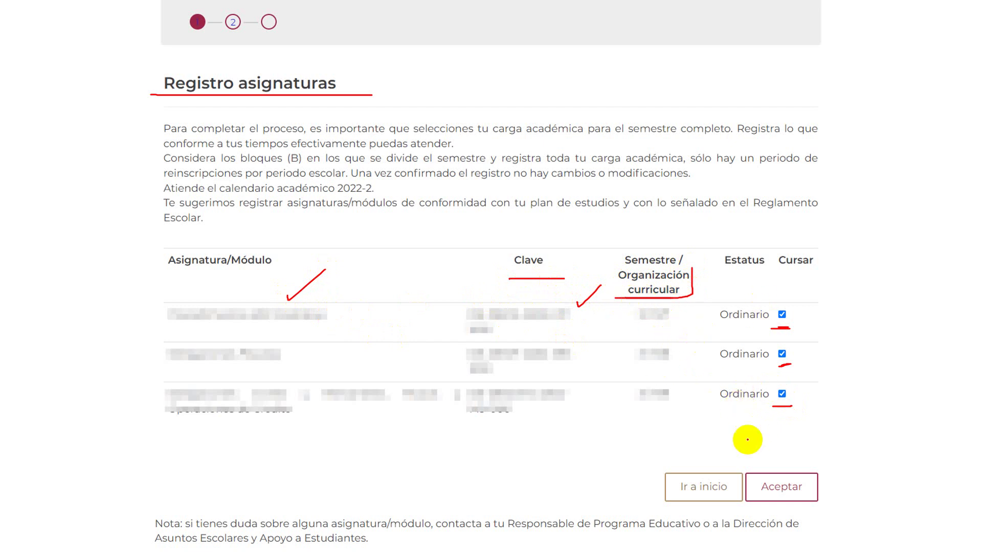
Submit the subject registration and mark the help note at the page bottom.
{"action": "left_click", "coordinate": [793, 470]}
{"action": "left_click_drag", "start_coordinate": [794, 470], "coordinate": [780, 461]}
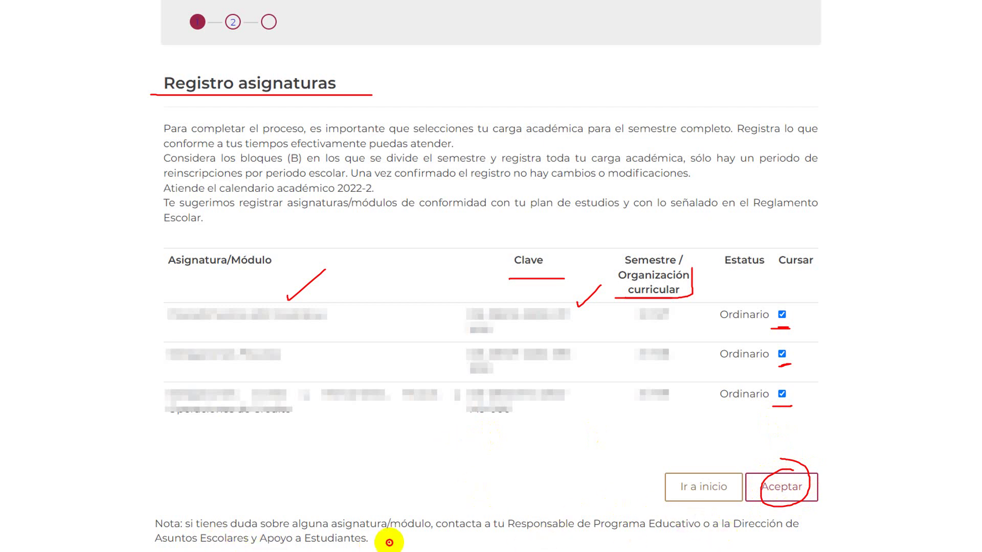
{"action": "left_click_drag", "start_coordinate": [388, 543], "coordinate": [370, 537]}
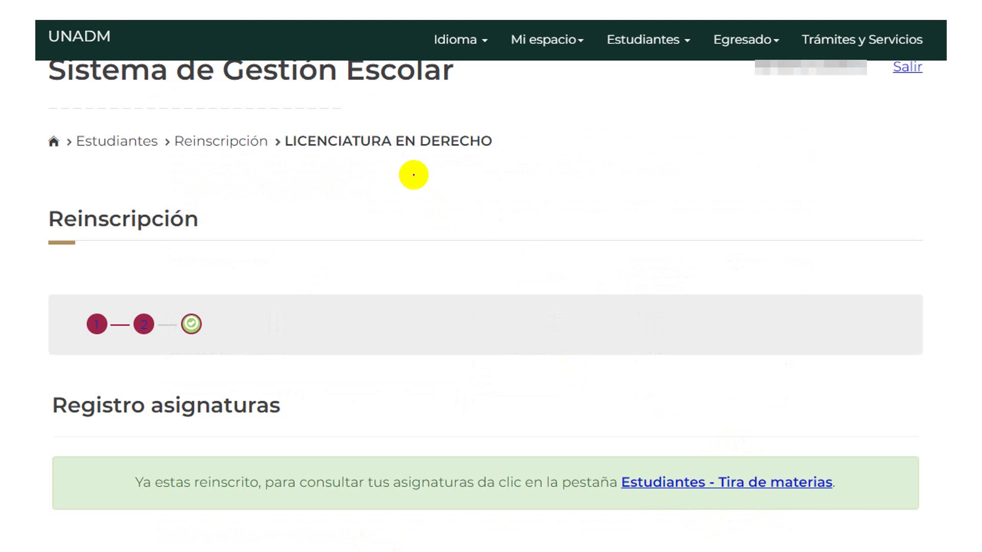
Highlight the Ya estas reinscrito confirmation, the three completed steps and the Tira de materias link.
{"action": "left_click_drag", "start_coordinate": [485, 467], "coordinate": [509, 445]}
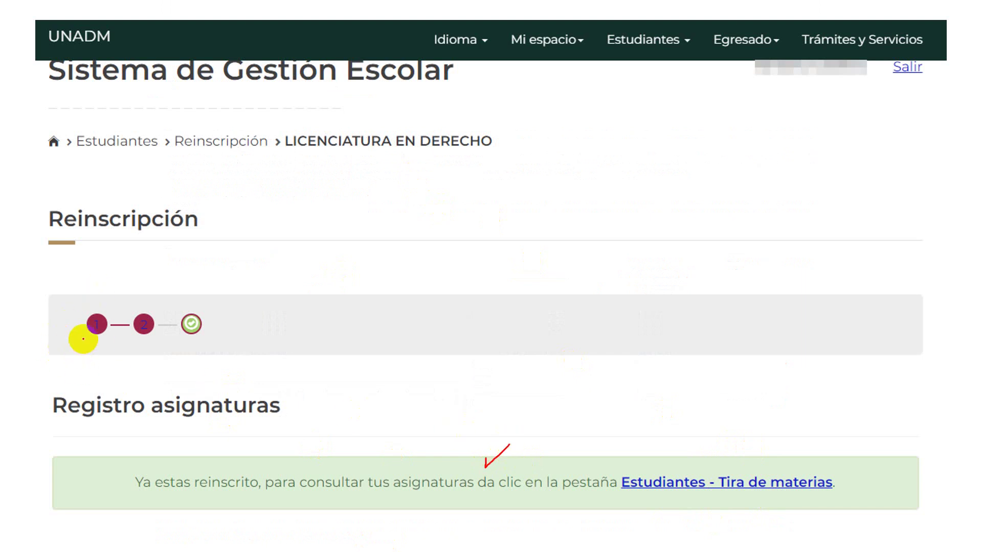
{"action": "left_click_drag", "start_coordinate": [83, 339], "coordinate": [106, 347]}
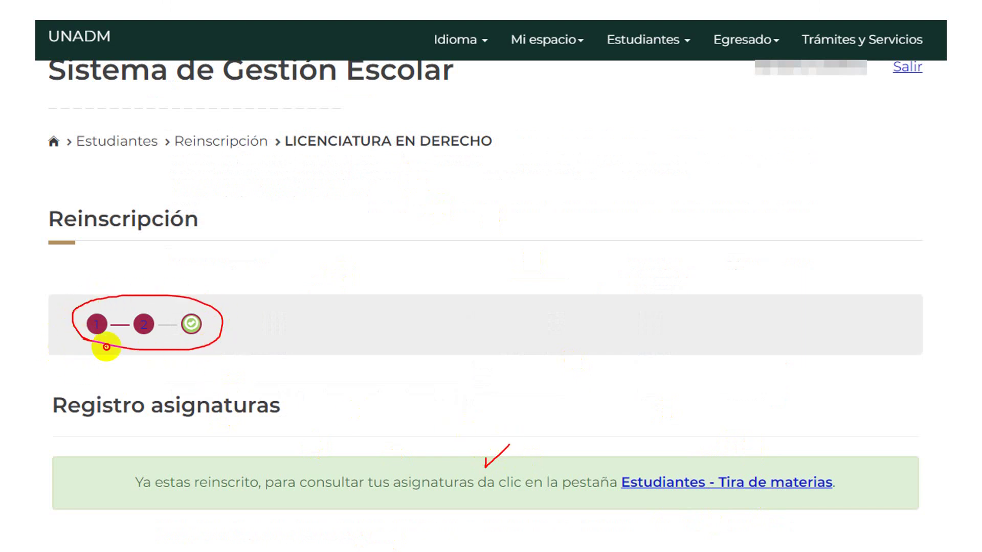
{"action": "left_click_drag", "start_coordinate": [107, 347], "coordinate": [243, 313]}
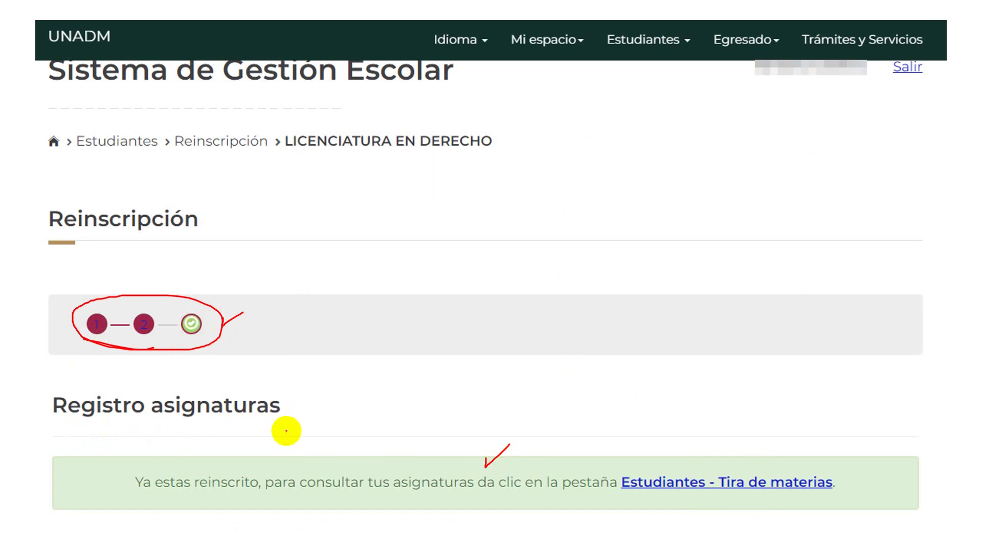
{"action": "left_click_drag", "start_coordinate": [131, 493], "coordinate": [248, 493]}
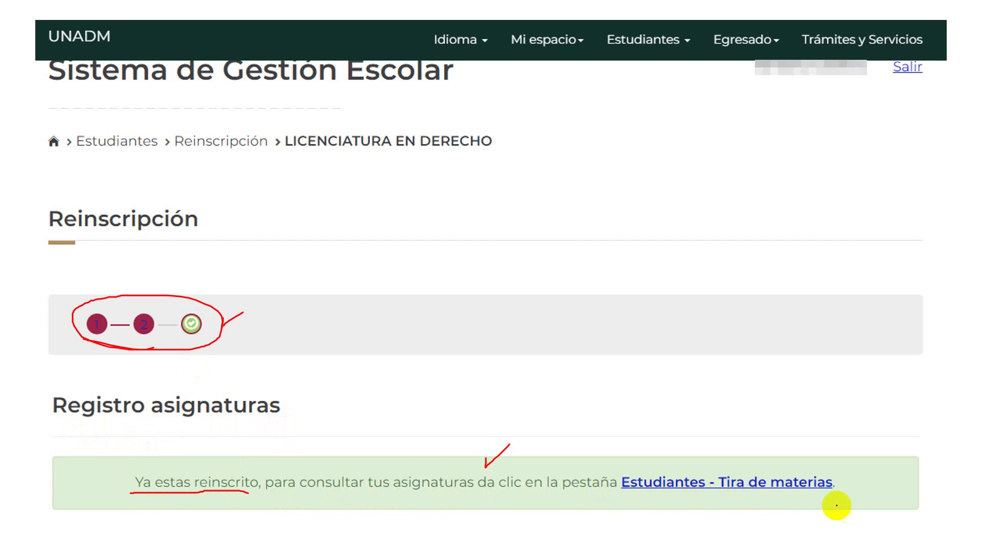
{"action": "mouse_move", "coordinate": [815, 454]}
{"action": "left_mouse_down"}
{"action": "mouse_move", "coordinate": [741, 522]}
{"action": "mouse_move", "coordinate": [853, 475]}
{"action": "mouse_move", "coordinate": [773, 450]}
{"action": "left_mouse_up"}
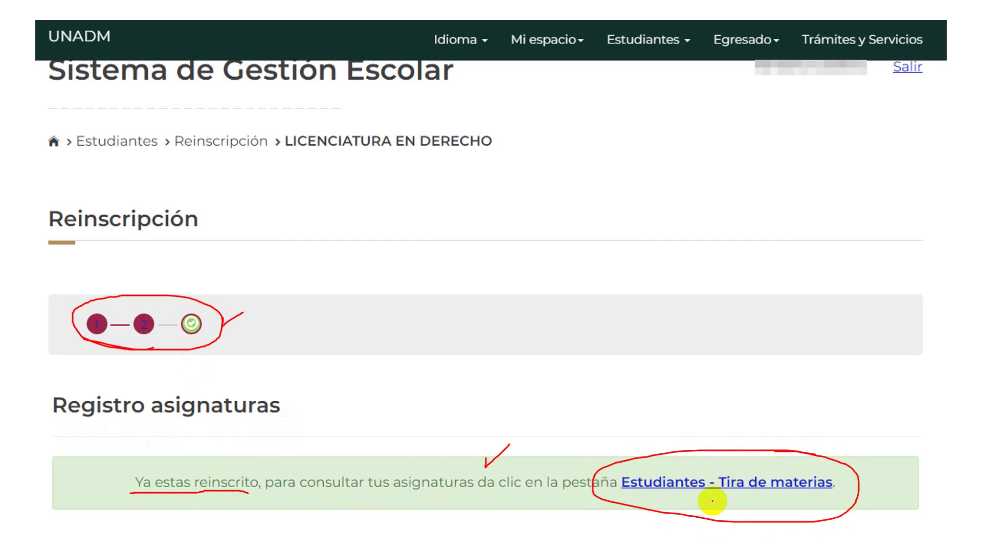
{"action": "left_click_drag", "start_coordinate": [714, 490], "coordinate": [715, 499]}
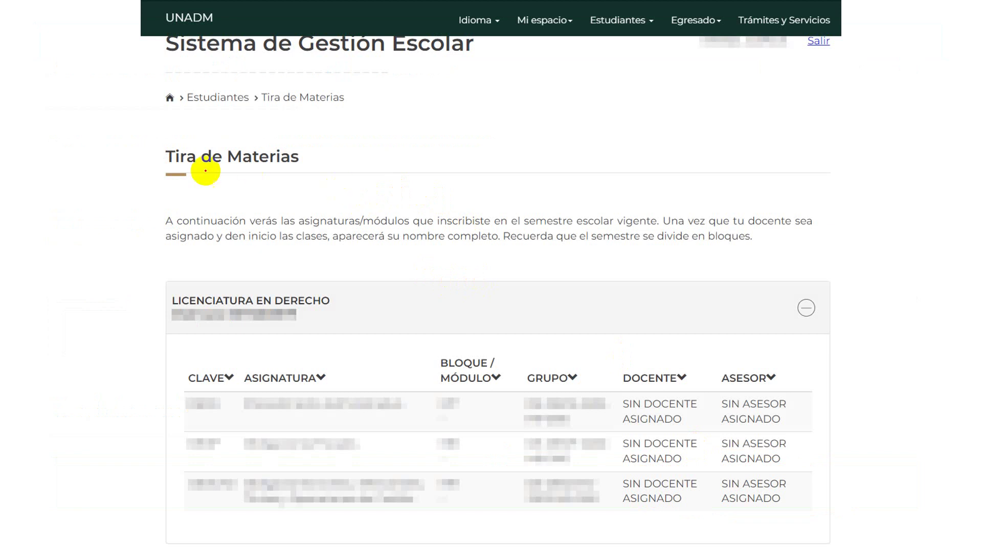
Mark the Tira de Materias title, LICENCIATURA EN DERECHO and the unassigned teacher/advisor status.
{"action": "mouse_move", "coordinate": [149, 178]}
{"action": "left_mouse_down"}
{"action": "mouse_move", "coordinate": [314, 137]}
{"action": "mouse_move", "coordinate": [158, 138]}
{"action": "mouse_move", "coordinate": [212, 179]}
{"action": "left_mouse_up"}
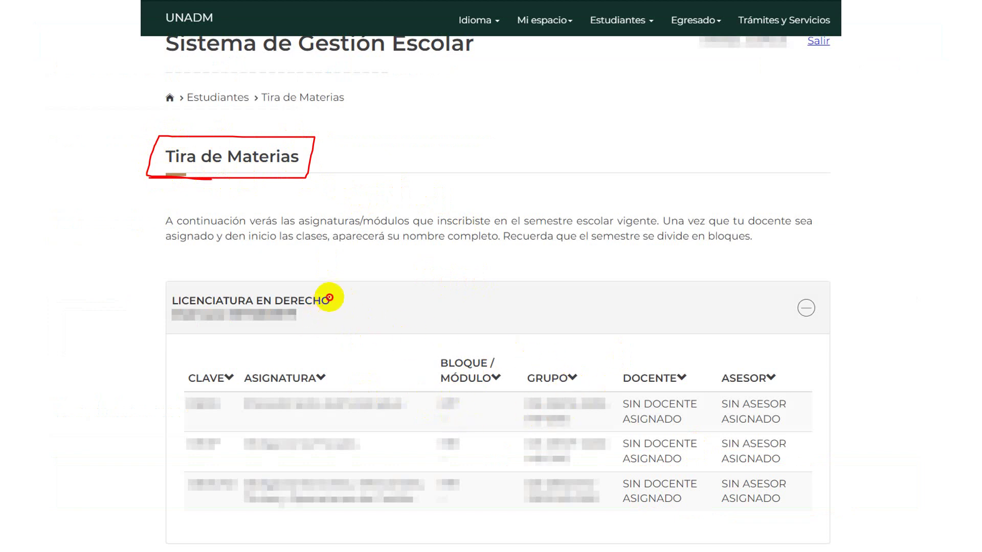
{"action": "mouse_move", "coordinate": [330, 302]}
{"action": "left_mouse_down"}
{"action": "mouse_move", "coordinate": [347, 290]}
{"action": "mouse_move", "coordinate": [334, 306]}
{"action": "left_mouse_up"}
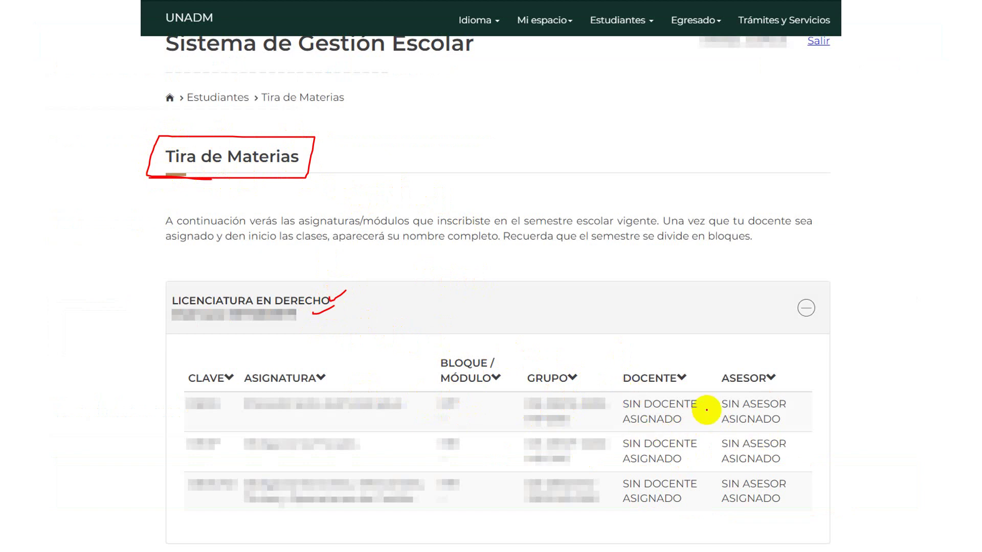
{"action": "left_click_drag", "start_coordinate": [700, 416], "coordinate": [715, 401]}
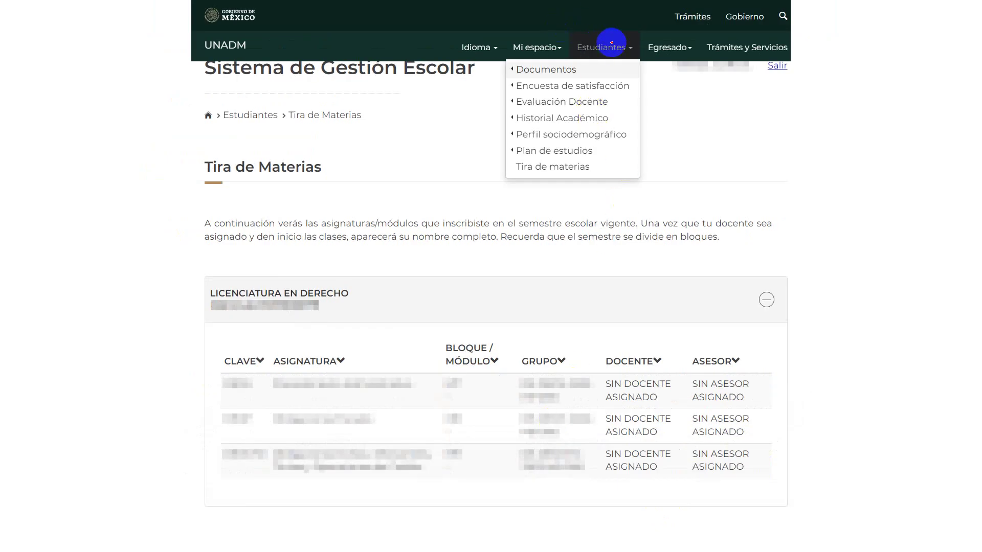
{"action": "mouse_move", "coordinate": [613, 38]}
{"action": "left_mouse_down"}
{"action": "mouse_move", "coordinate": [635, 53]}
{"action": "mouse_move", "coordinate": [586, 33]}
{"action": "left_mouse_up"}
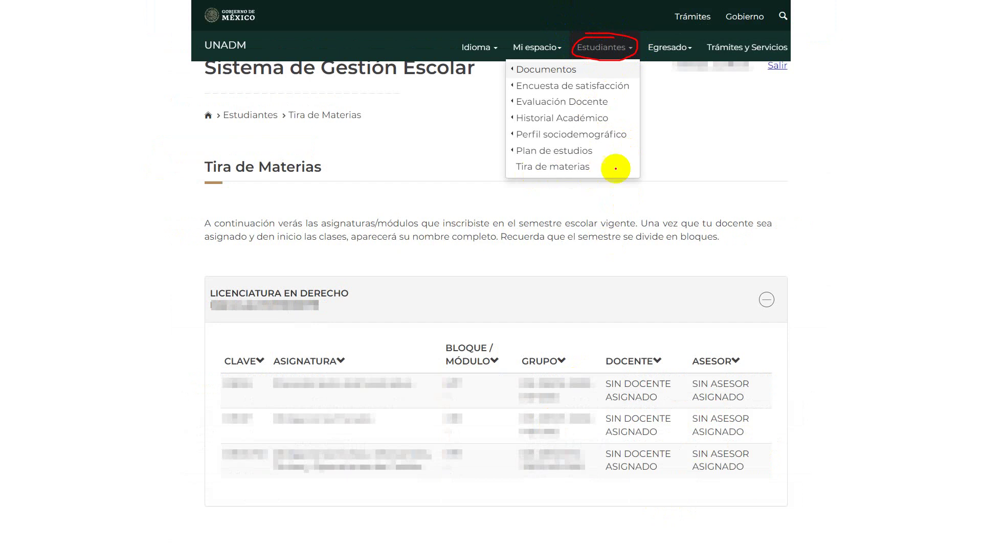
{"action": "mouse_move", "coordinate": [512, 163]}
{"action": "left_mouse_down"}
{"action": "mouse_move", "coordinate": [618, 163]}
{"action": "mouse_move", "coordinate": [510, 164]}
{"action": "left_mouse_up"}
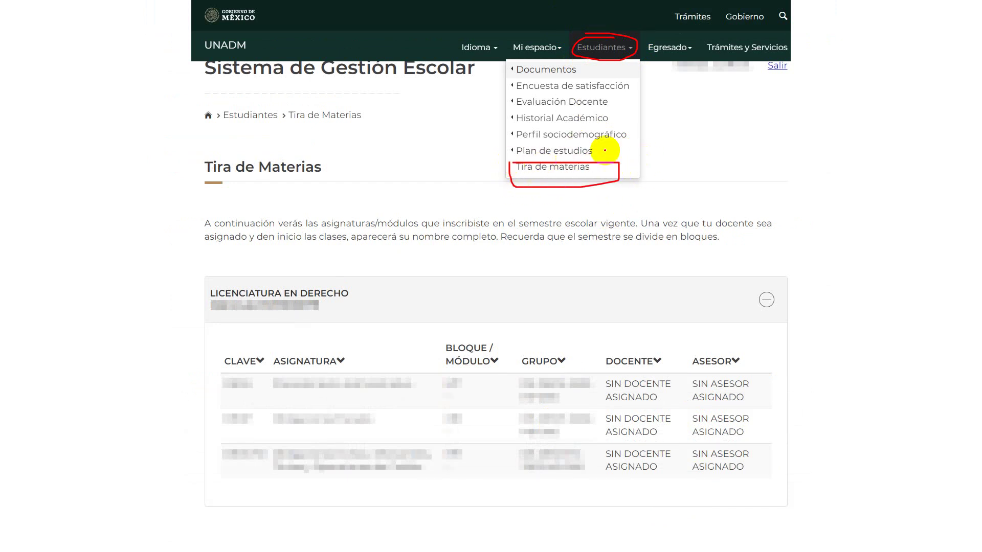
{"action": "left_click_drag", "start_coordinate": [609, 153], "coordinate": [520, 156]}
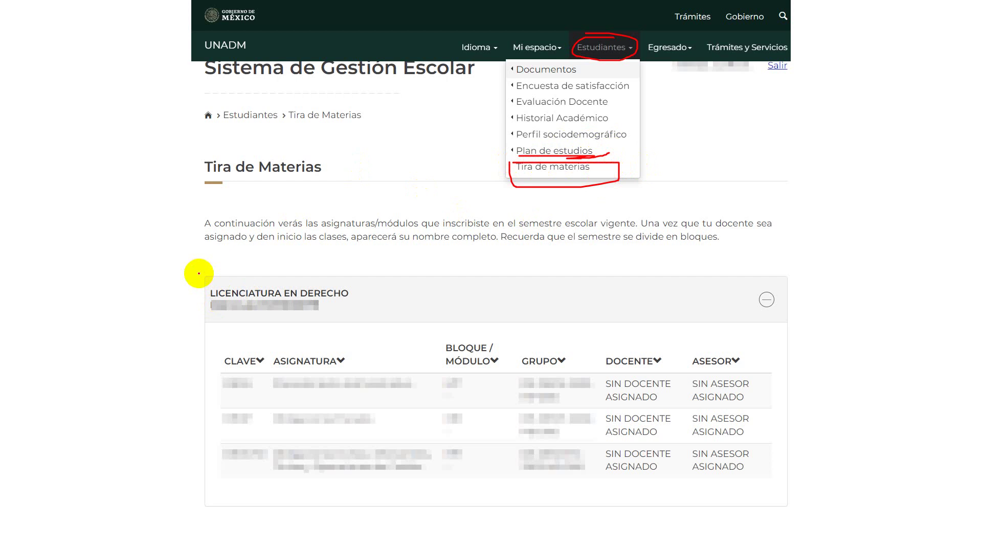
{"action": "left_click_drag", "start_coordinate": [782, 323], "coordinate": [812, 321]}
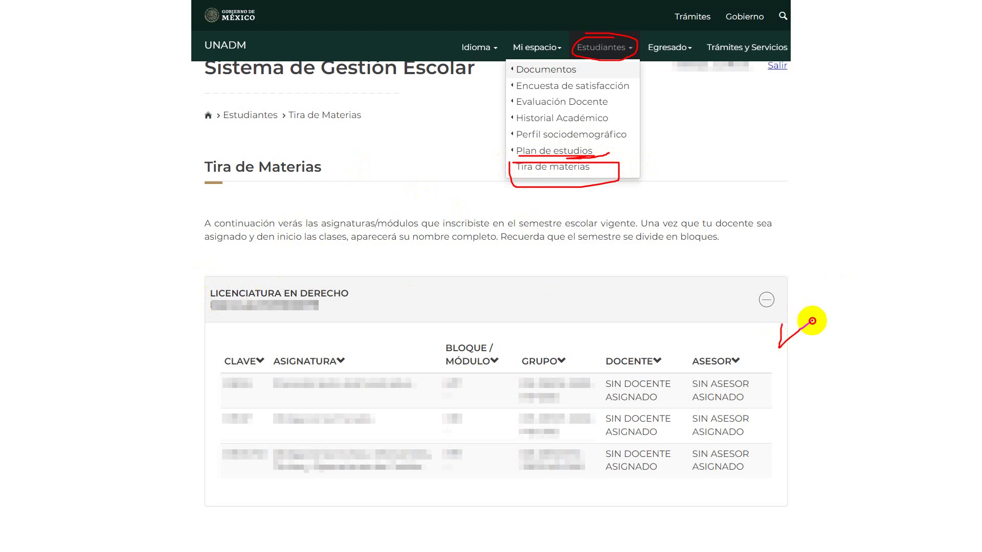